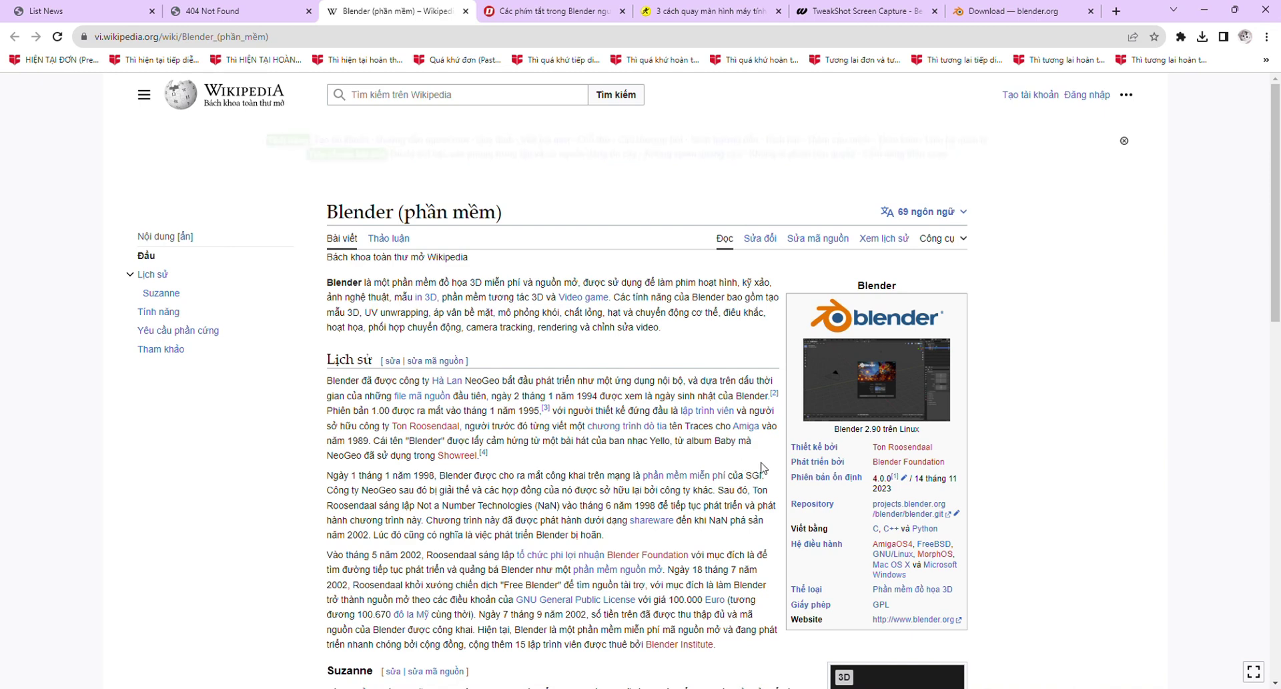
- Search Google for 'blender' in a new browser tab
mouse_move(708, 410)
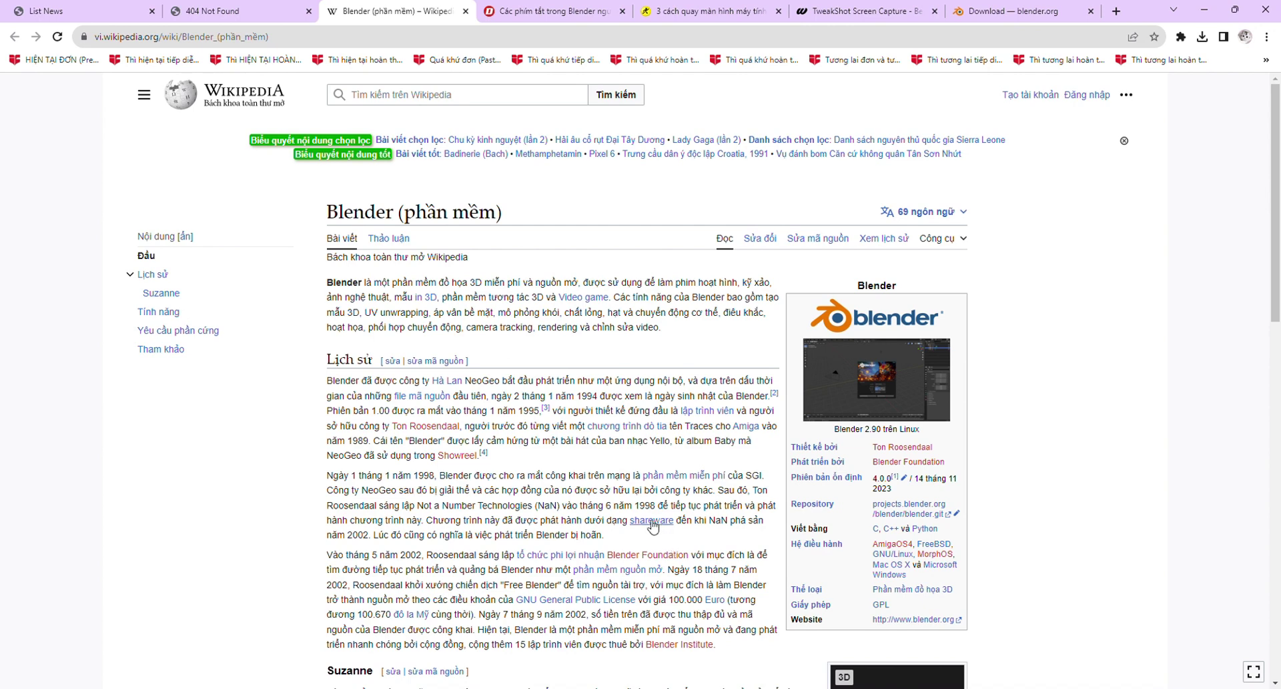
mouse_move(652, 526)
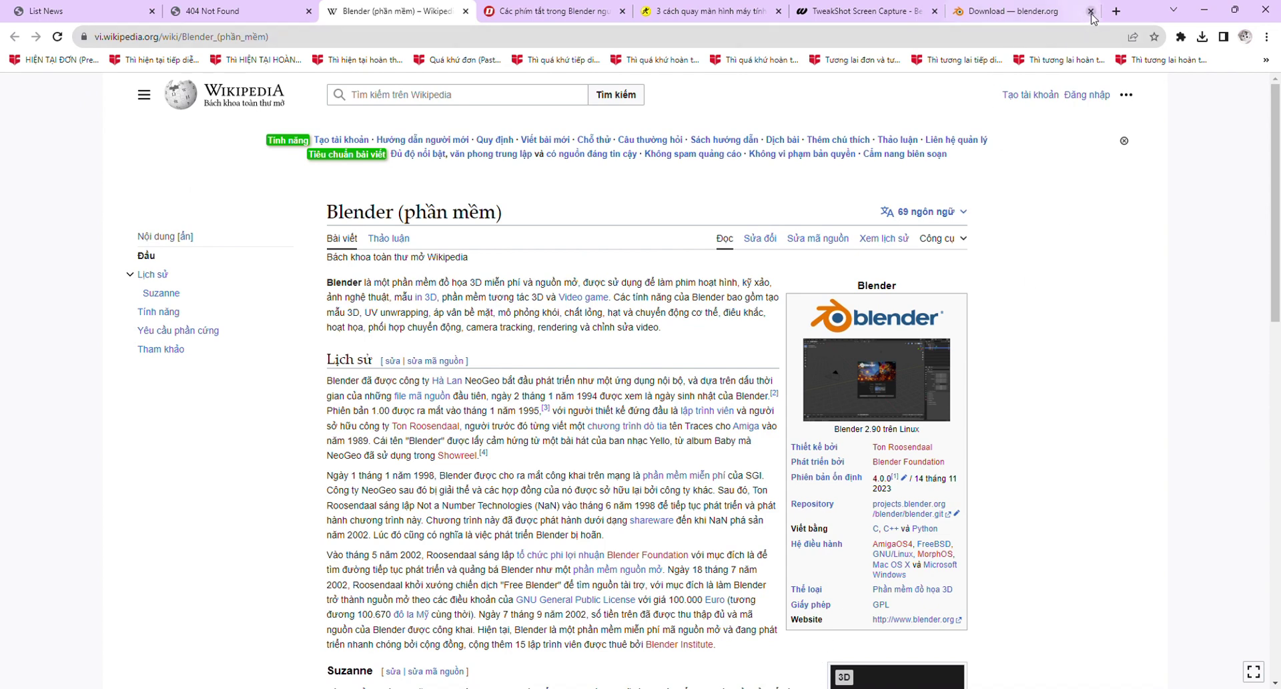
click(1115, 11)
click(489, 44)
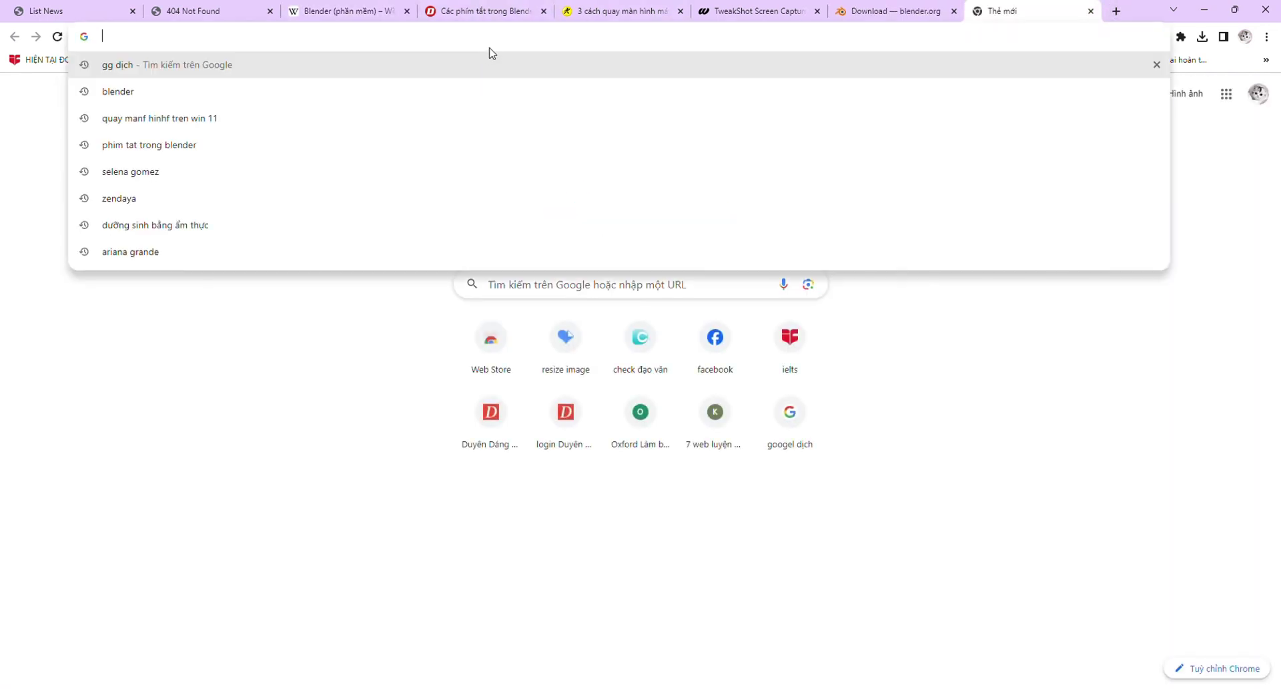
text(b)
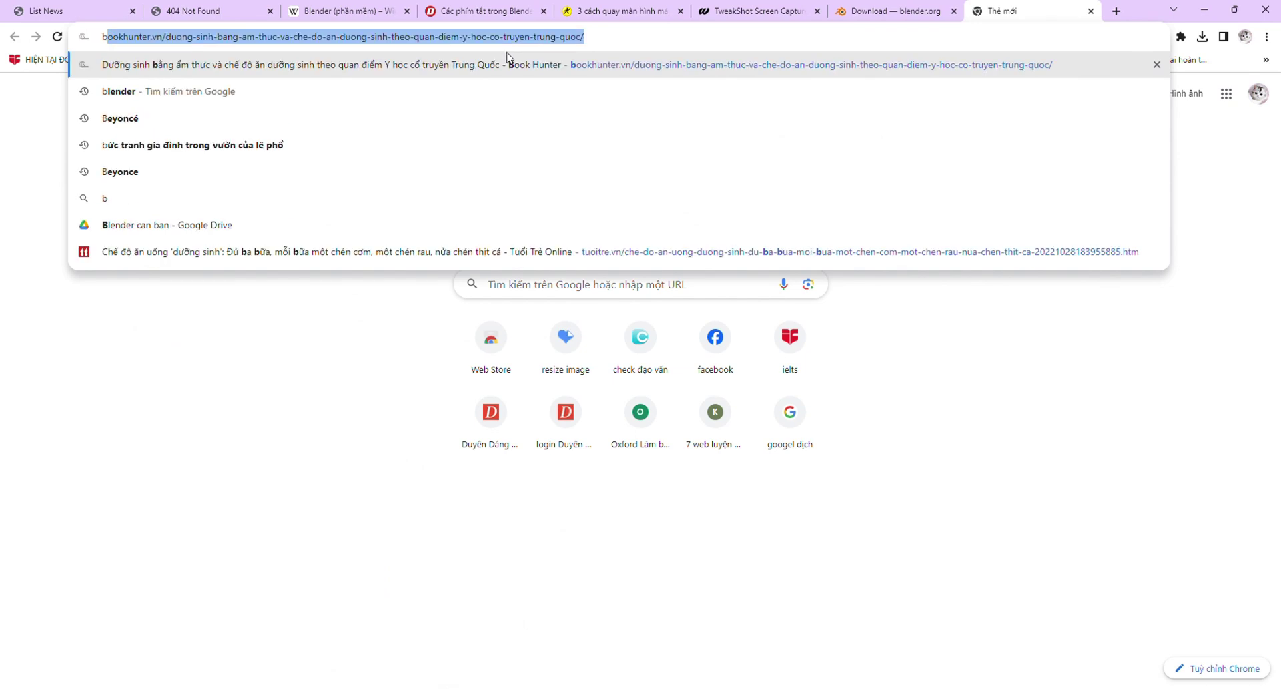
text(lender)
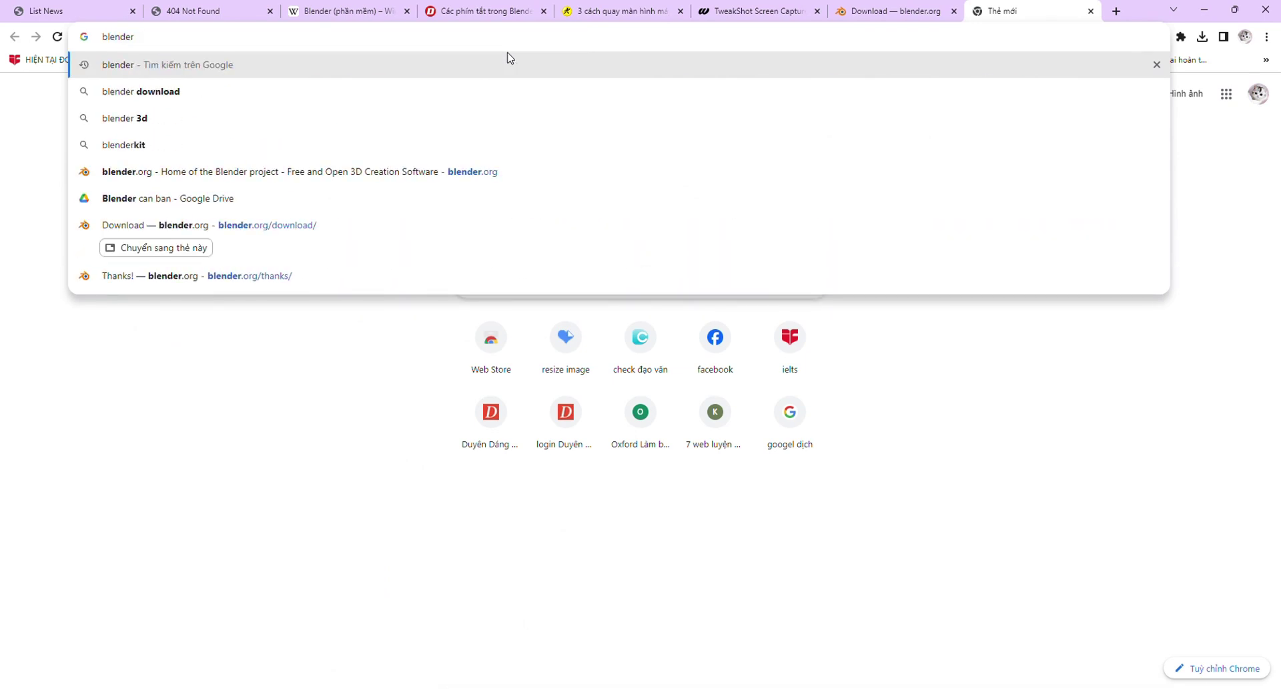
key(Return)
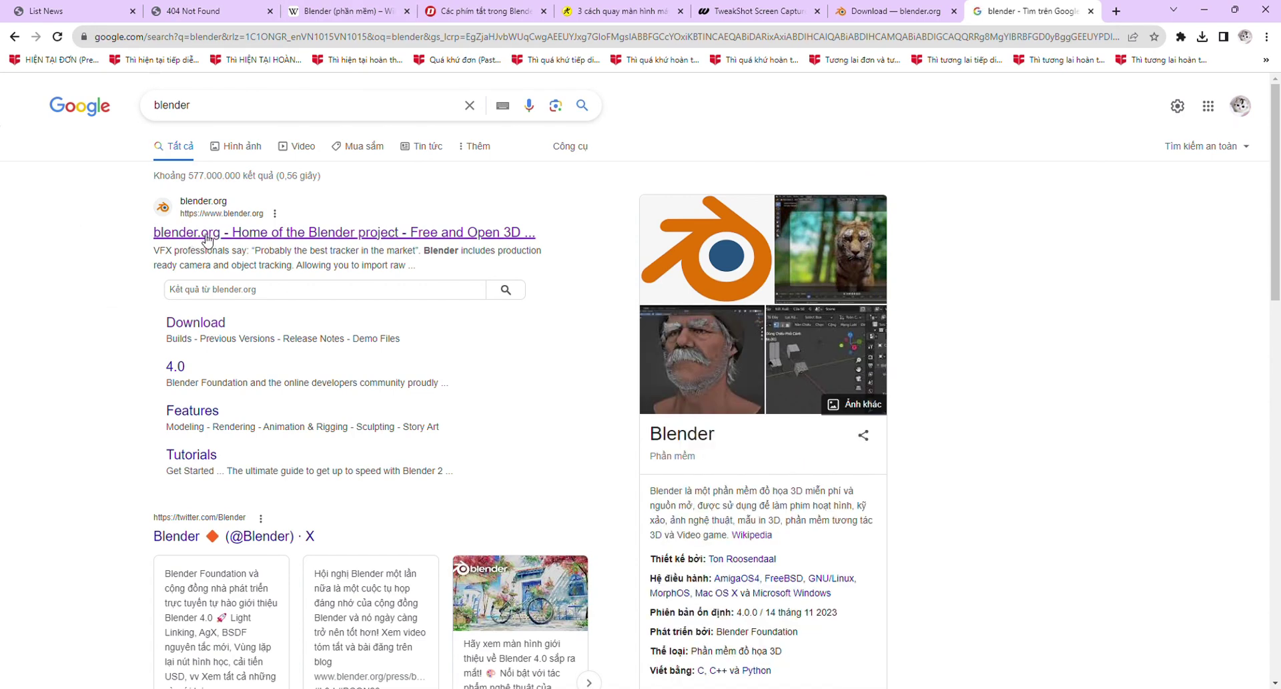
- Open the top result, 'blender.org - Home of the Blender project'
click(207, 235)
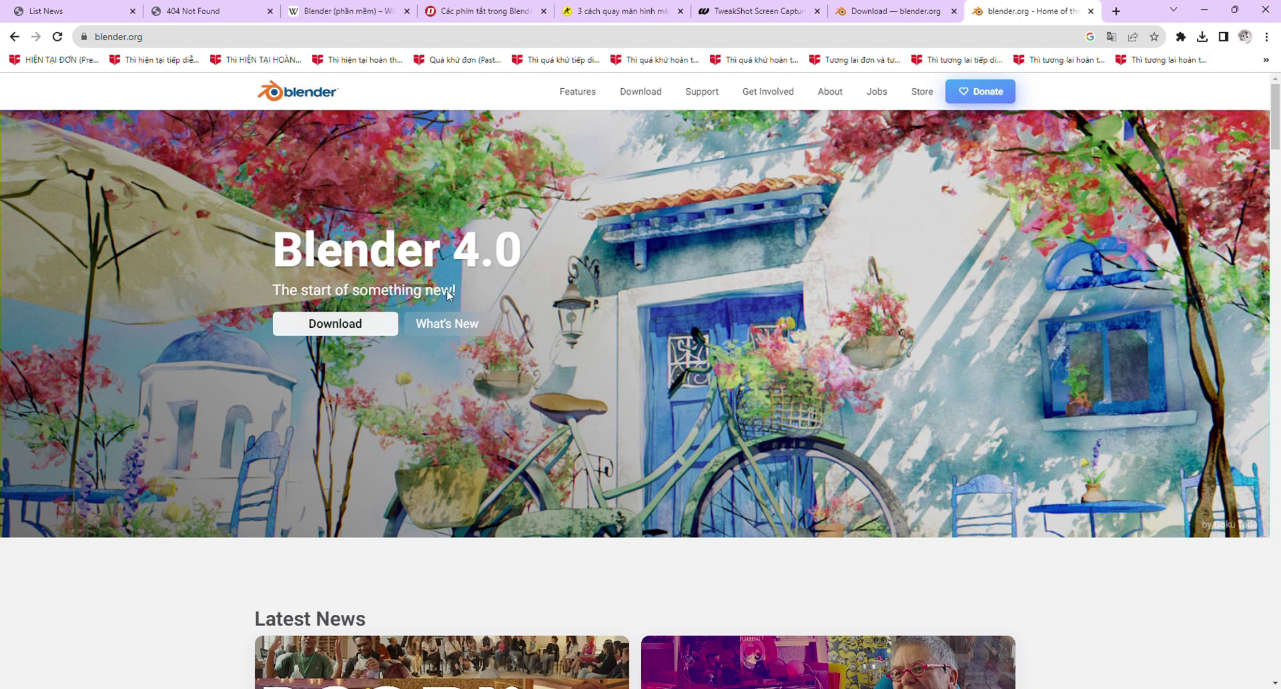
- Download the Blender 4.0 installer, confirm it in recent downloads, and minimise Chrome
click(349, 334)
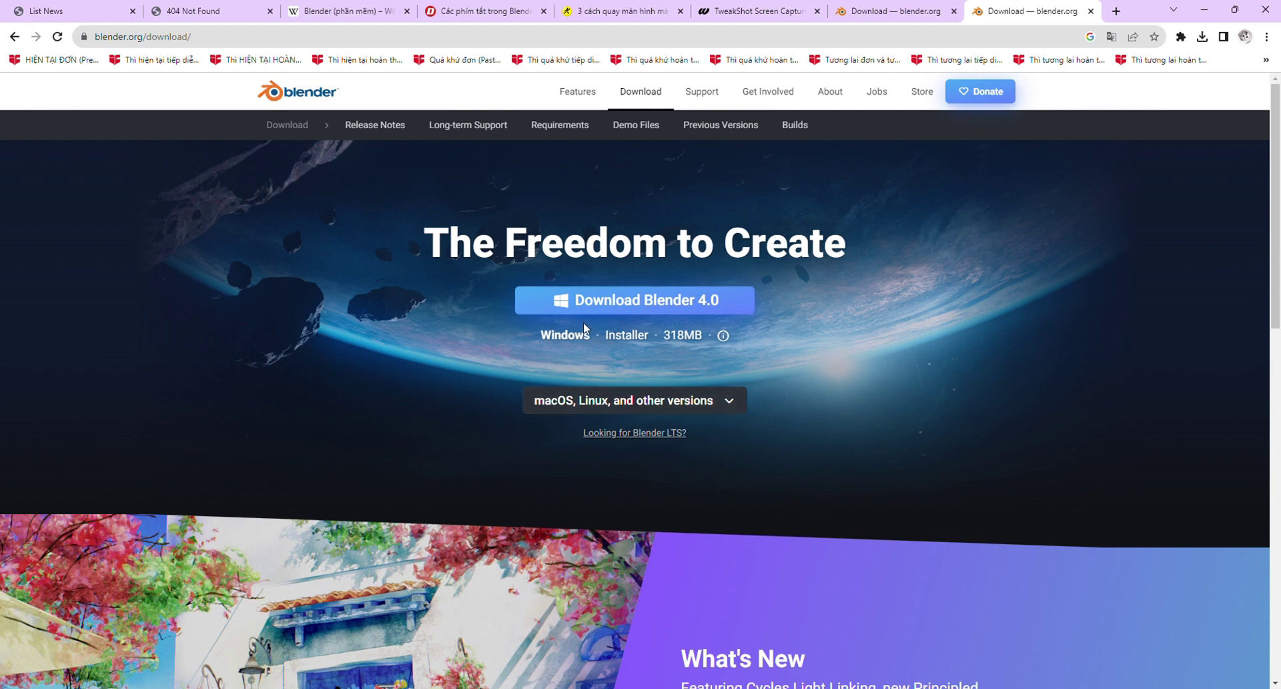
click(615, 304)
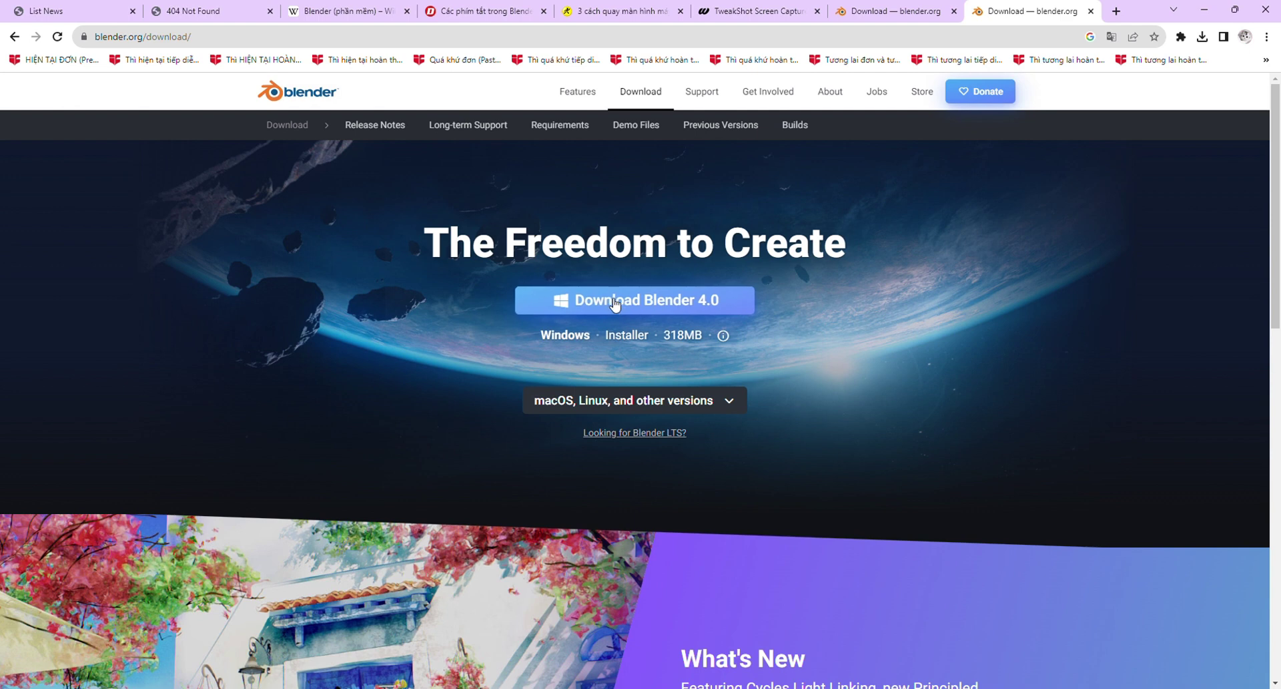
click(615, 304)
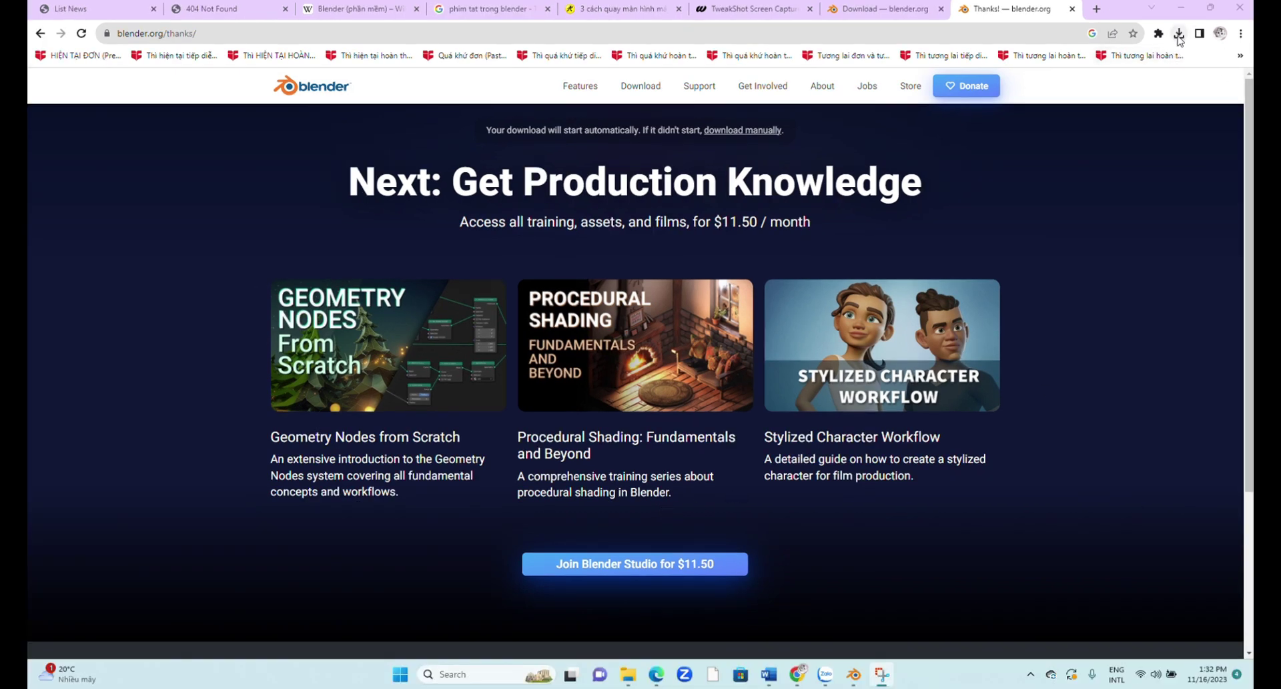
click(1179, 33)
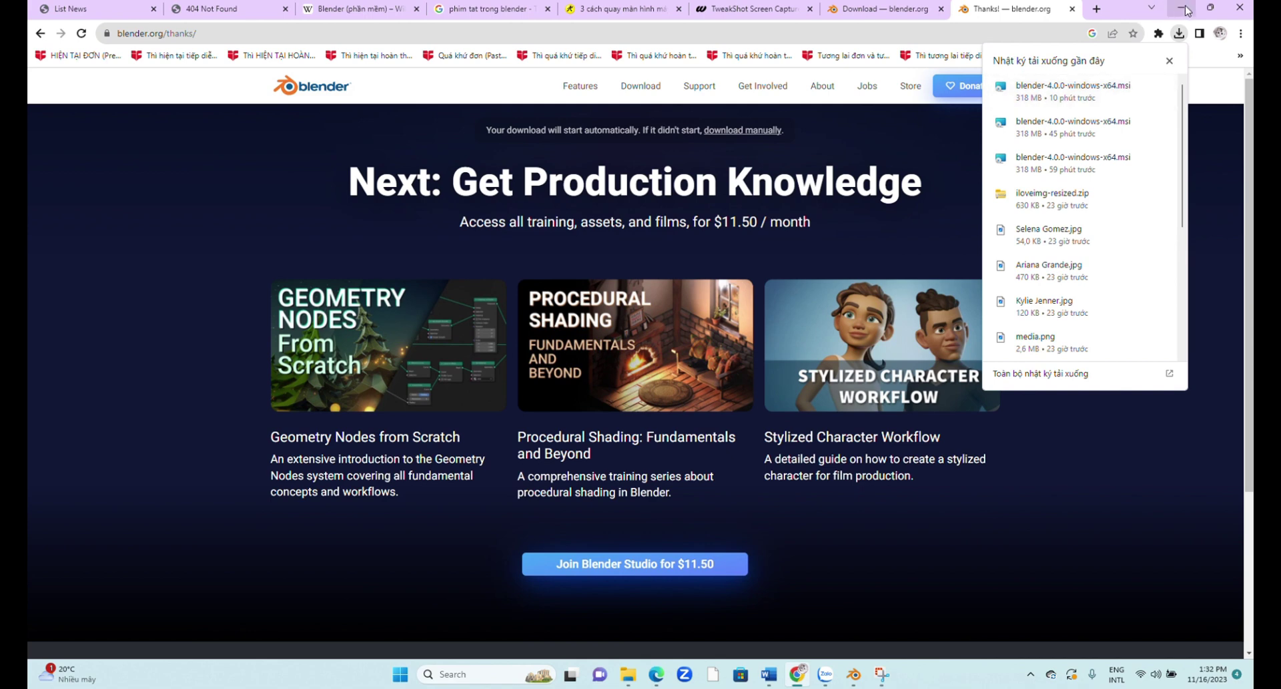
click(1181, 8)
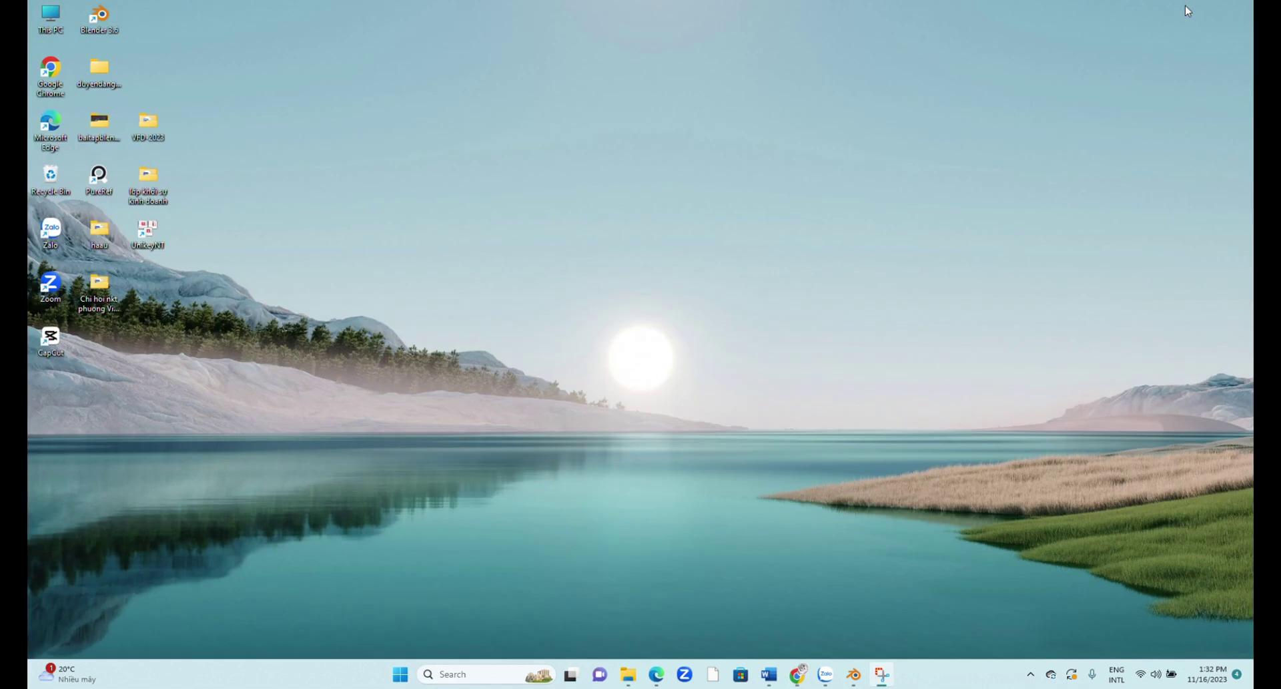
- Launch blender-4.0.0-windows-x64.msi from Downloads via This PC, then dismiss the SmartScreen warning
double_click(52, 17)
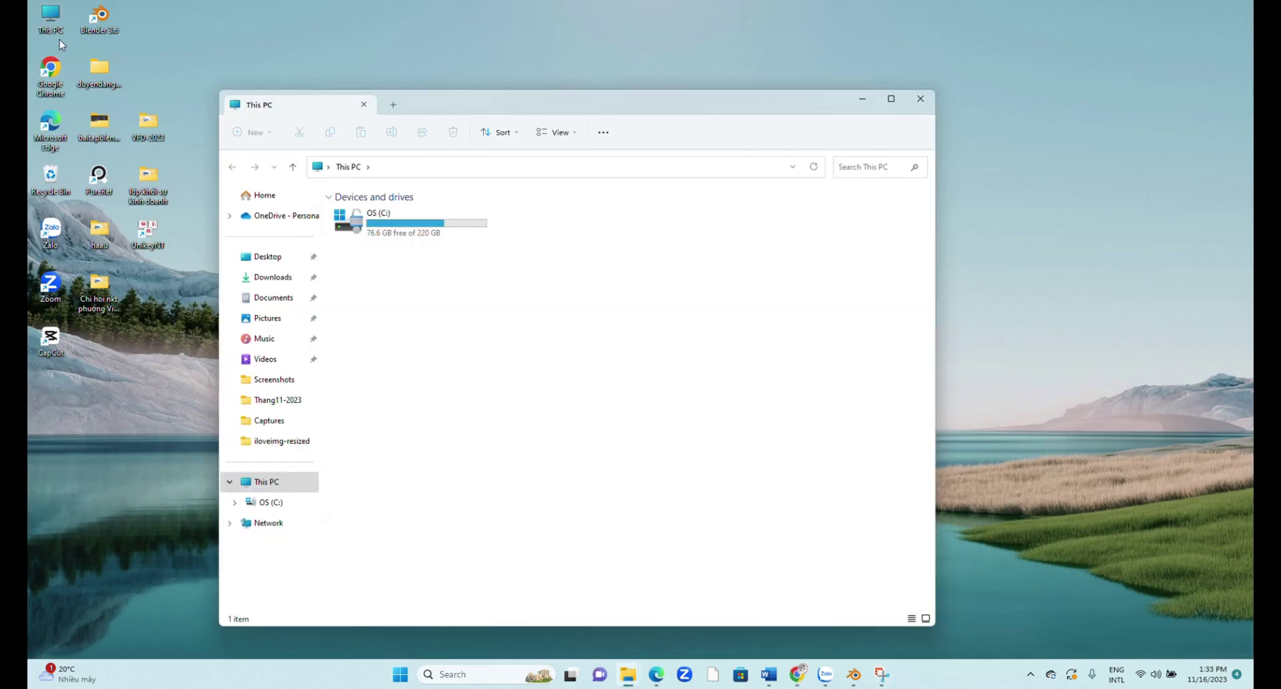
click(278, 285)
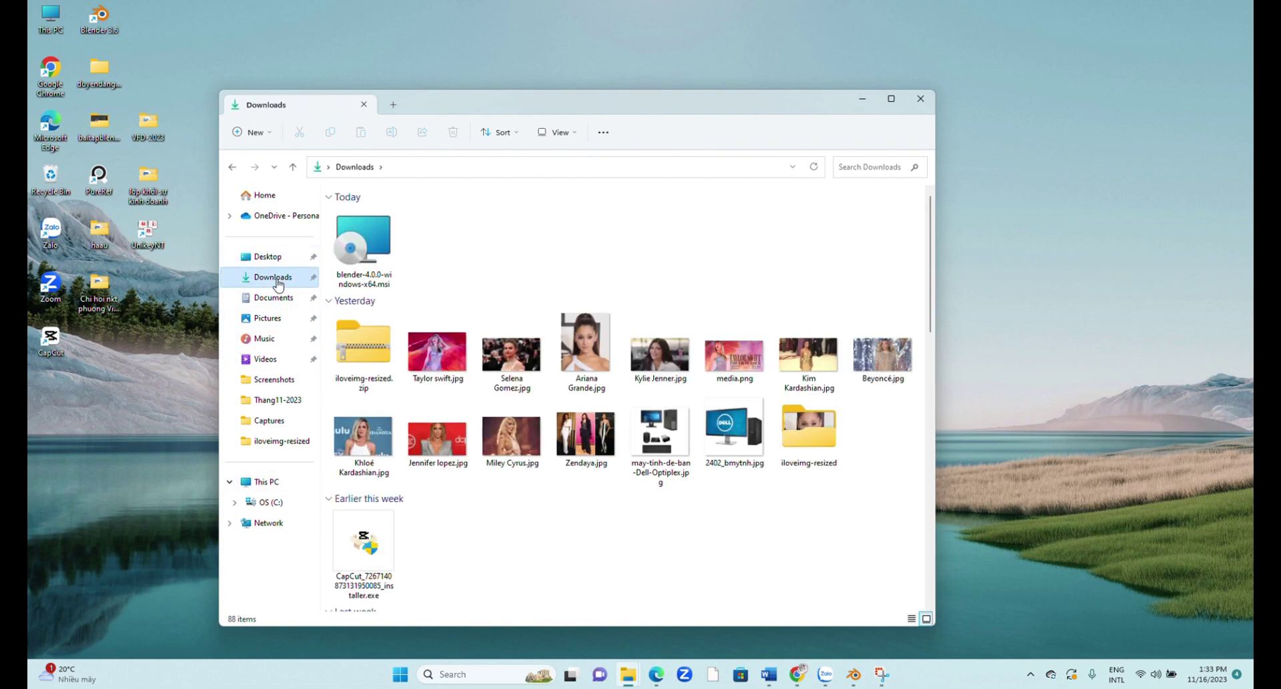
double_click(374, 286)
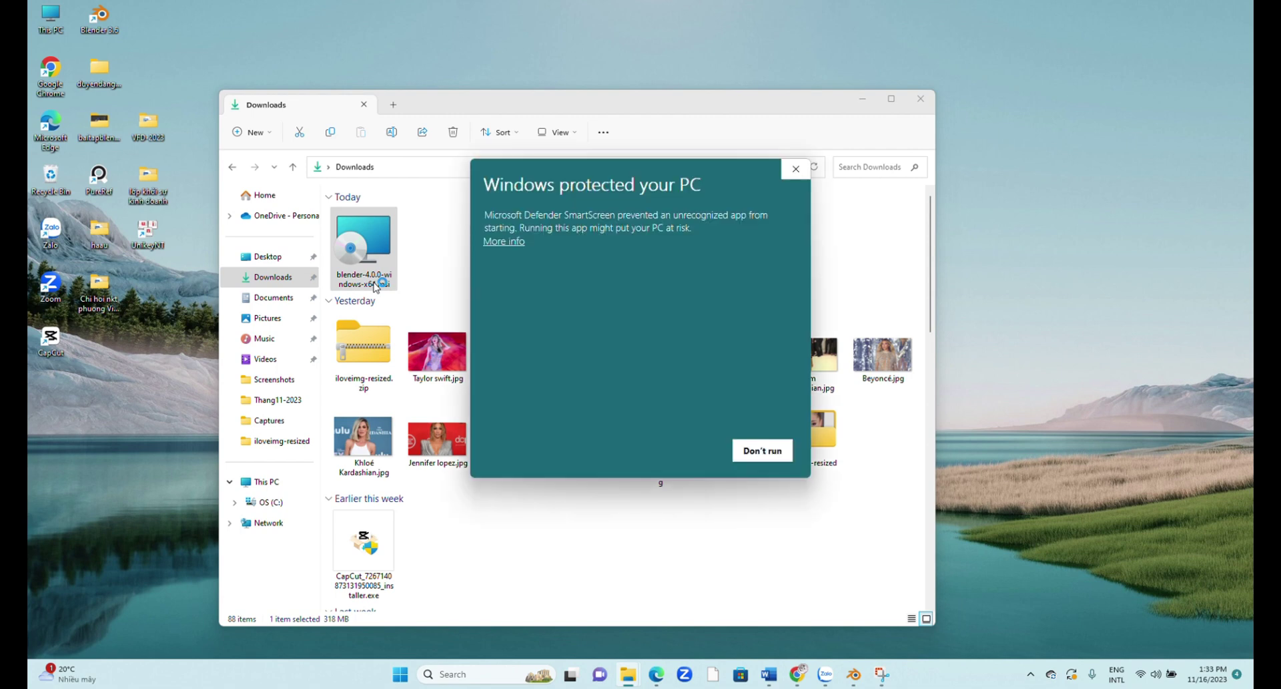
click(511, 243)
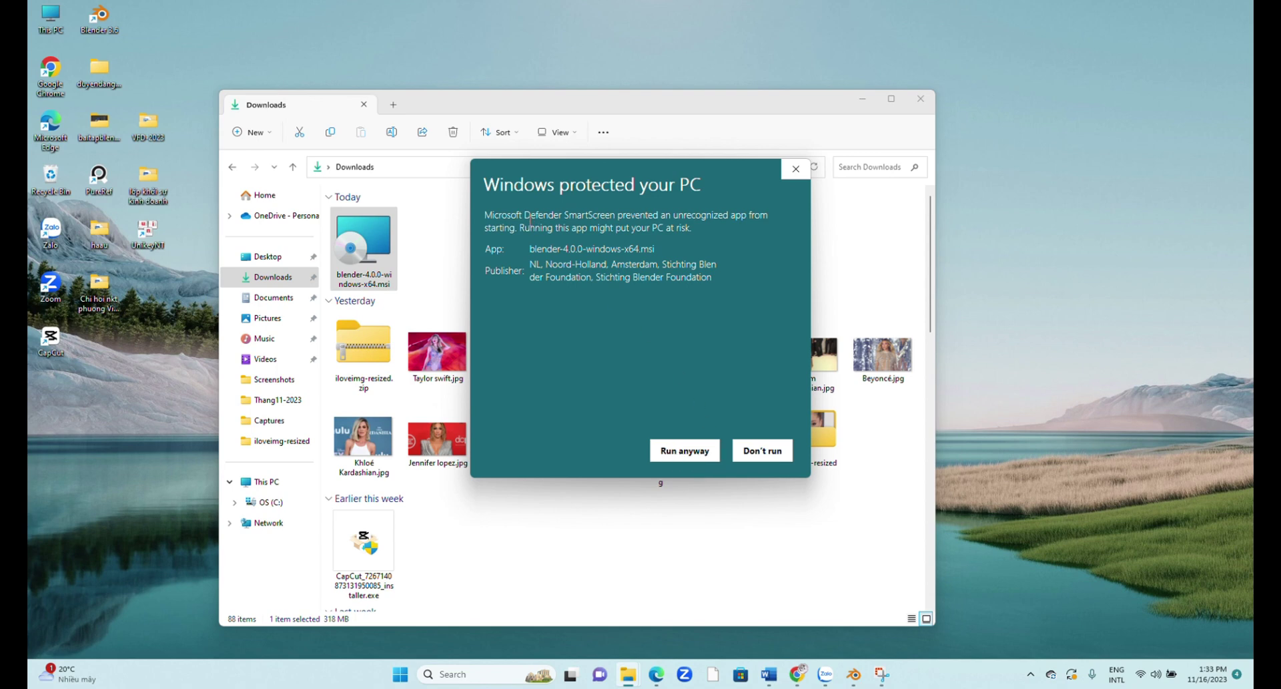
double_click(347, 285)
click(795, 166)
- Minimise the Downloads window, start Blender from its desktop shortcut, and close the splash screen
click(862, 98)
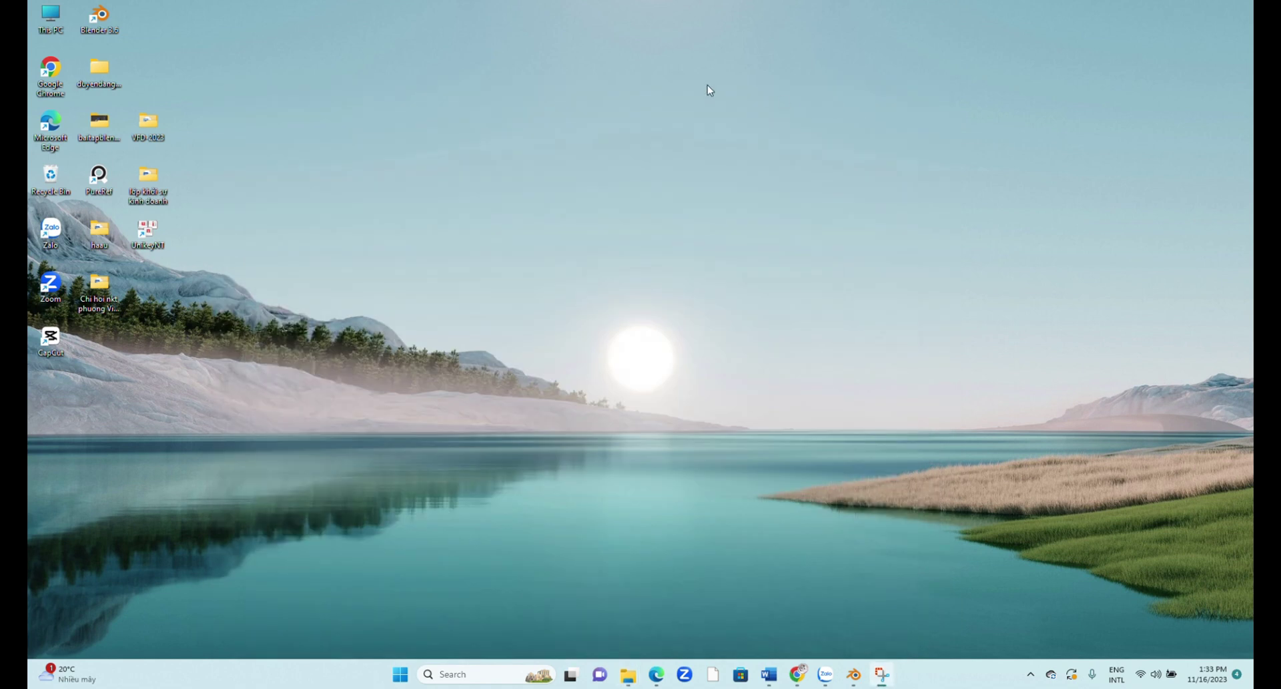
double_click(98, 33)
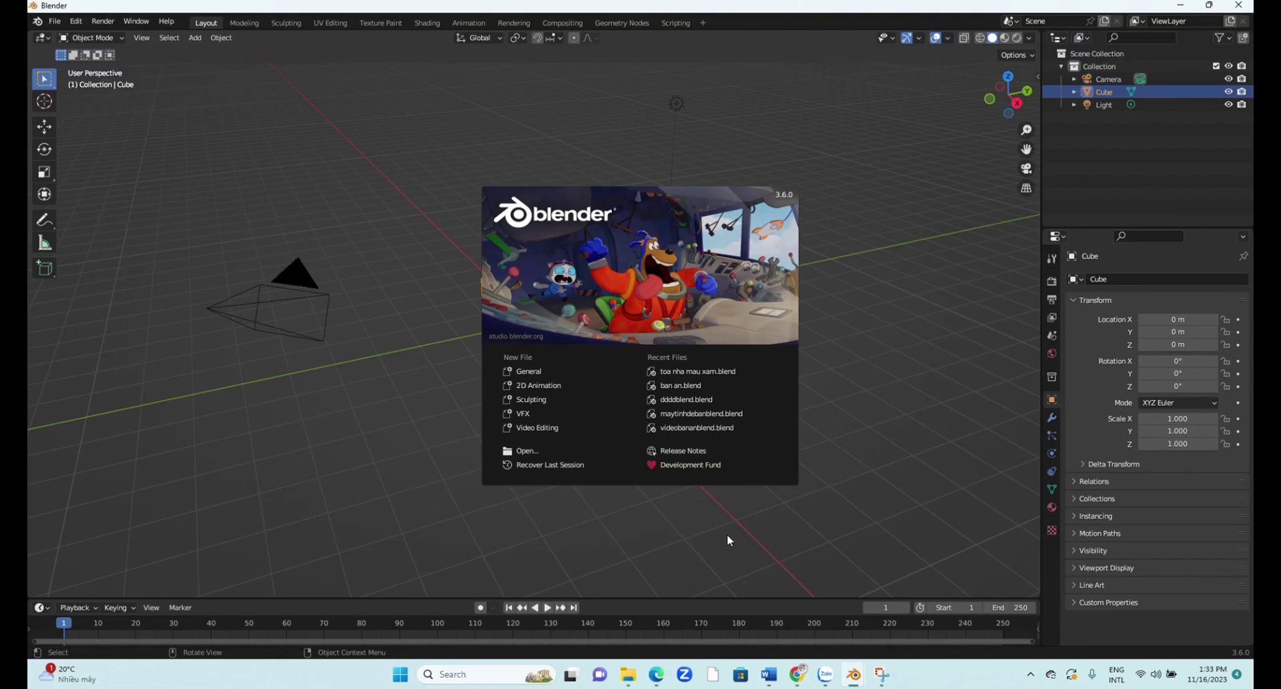
click(350, 341)
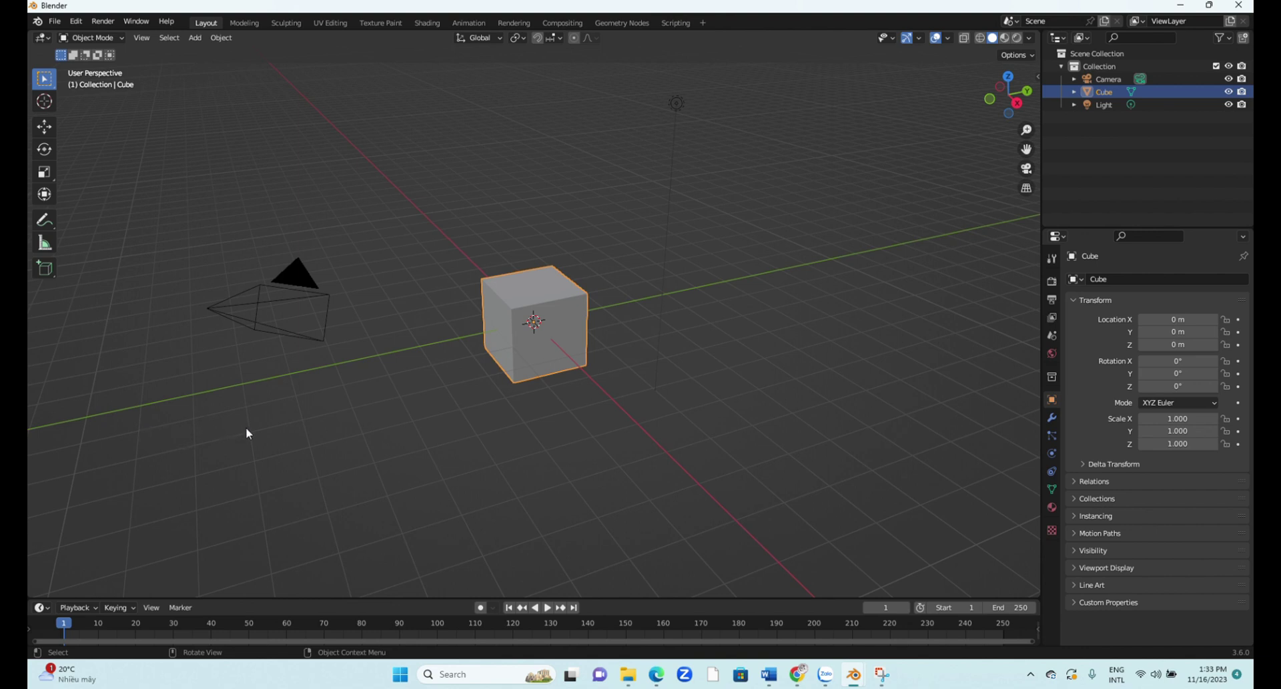
- Orbit around the default cube, then return to Chrome's 'phim tat trong blender' results tab
mouse_move(619, 483)
mouse_down()
mouse_move(392, 495)
mouse_move(597, 484)
mouse_up()
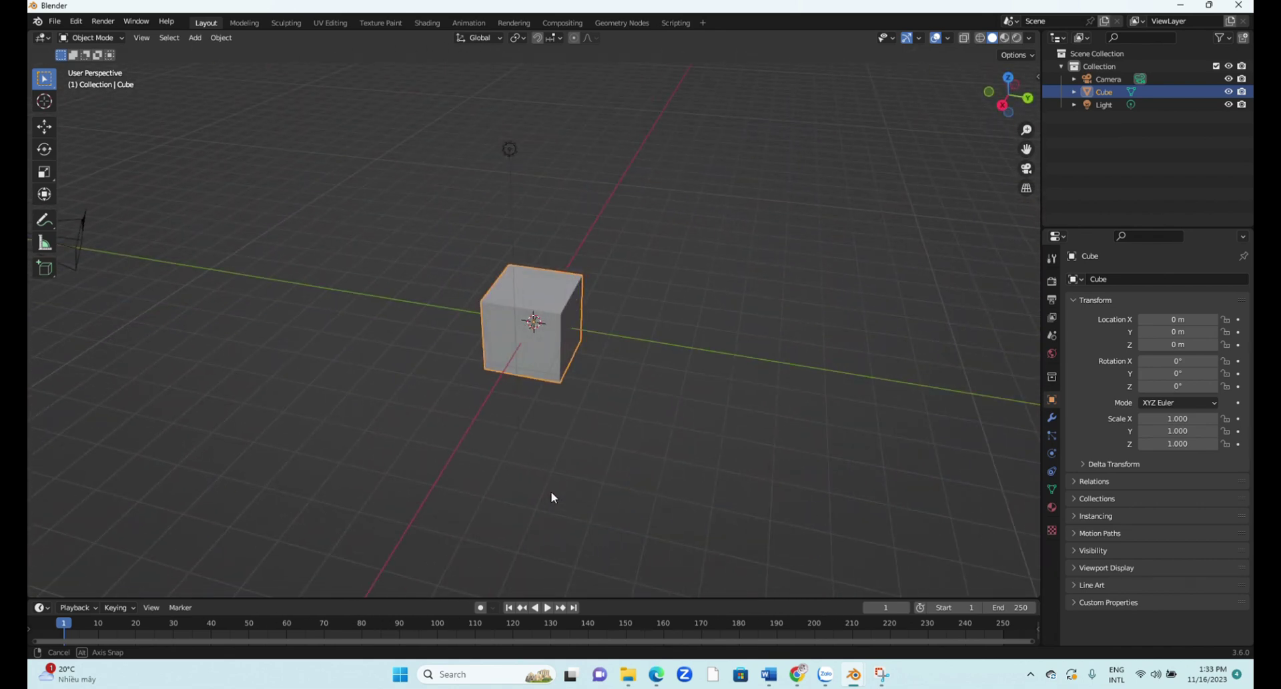
drag(596, 485, 587, 492)
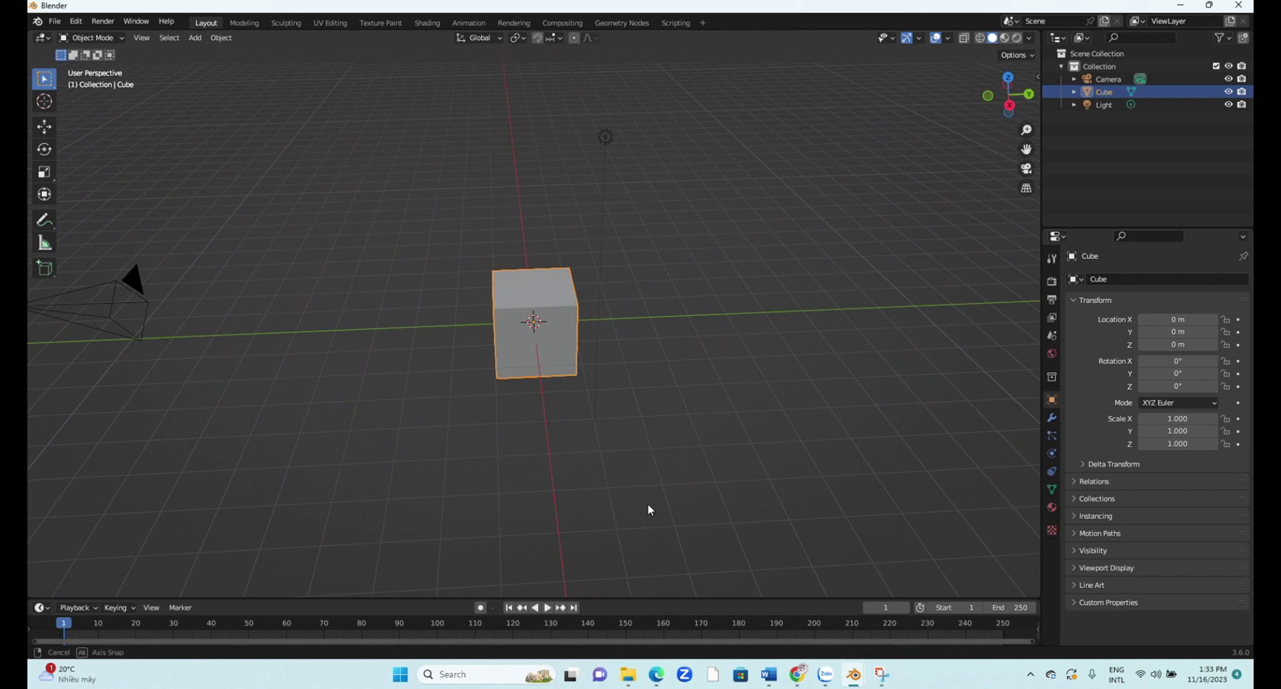
mouse_move(647, 503)
mouse_down()
mouse_move(610, 485)
mouse_move(655, 497)
mouse_up()
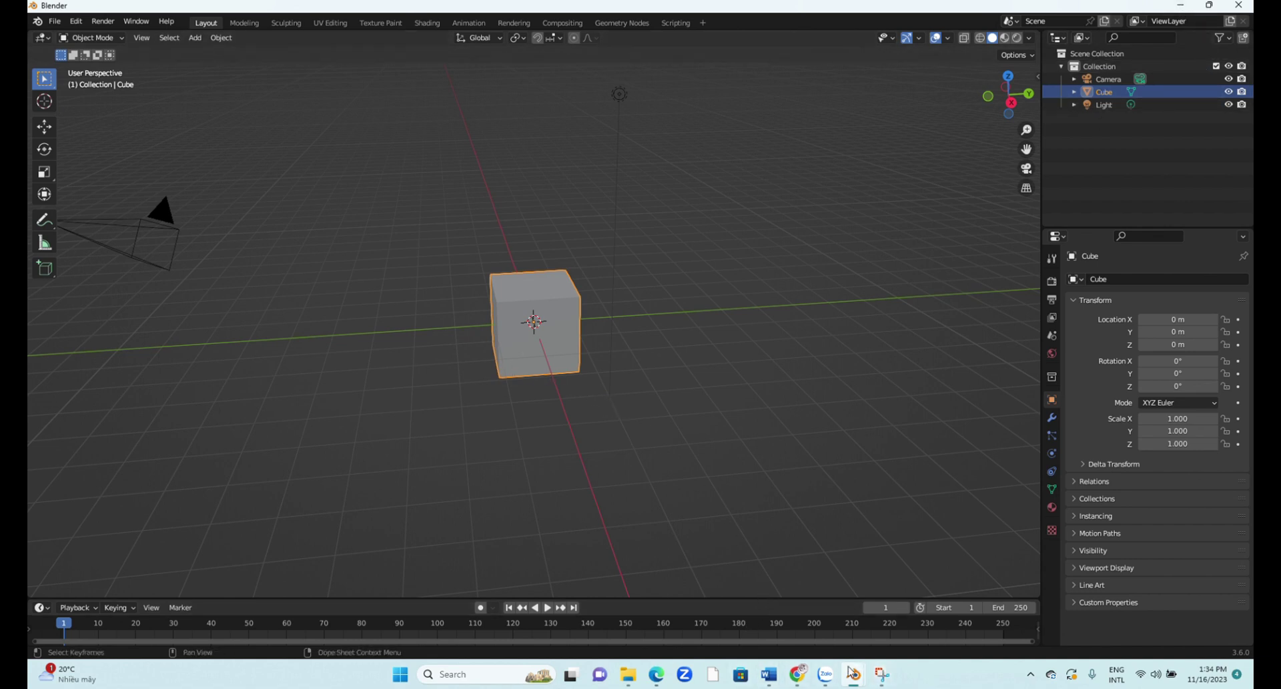
click(796, 677)
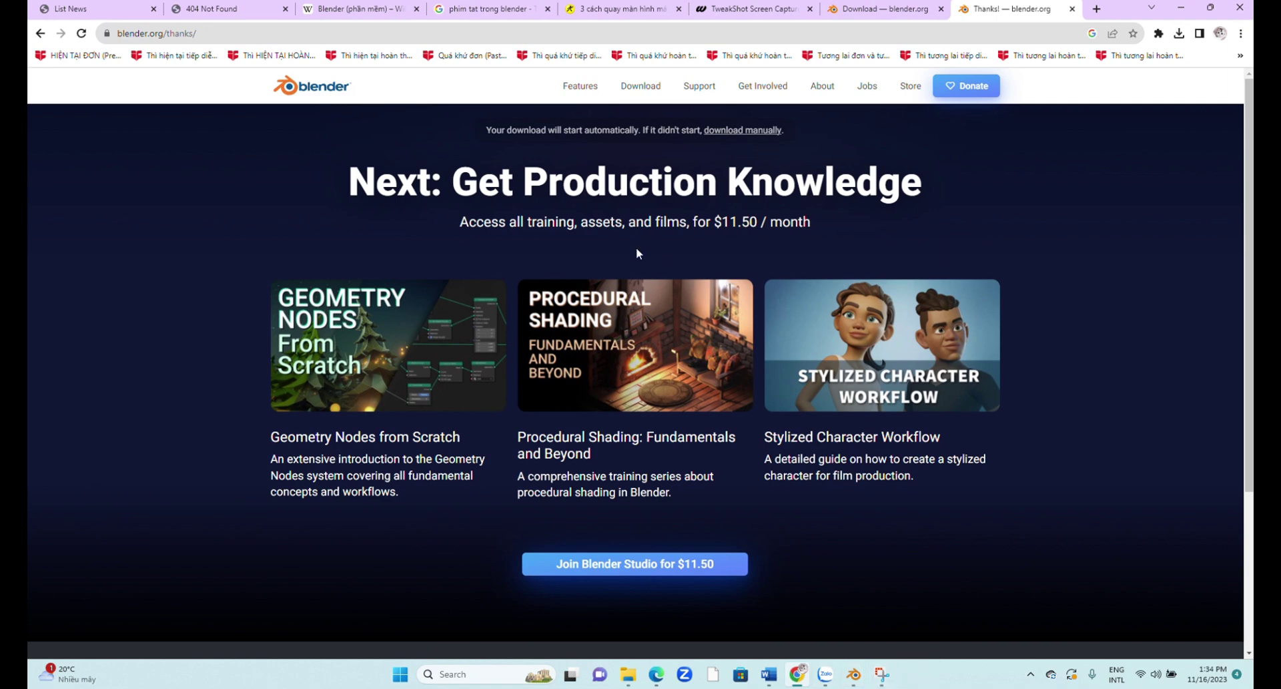
click(492, 6)
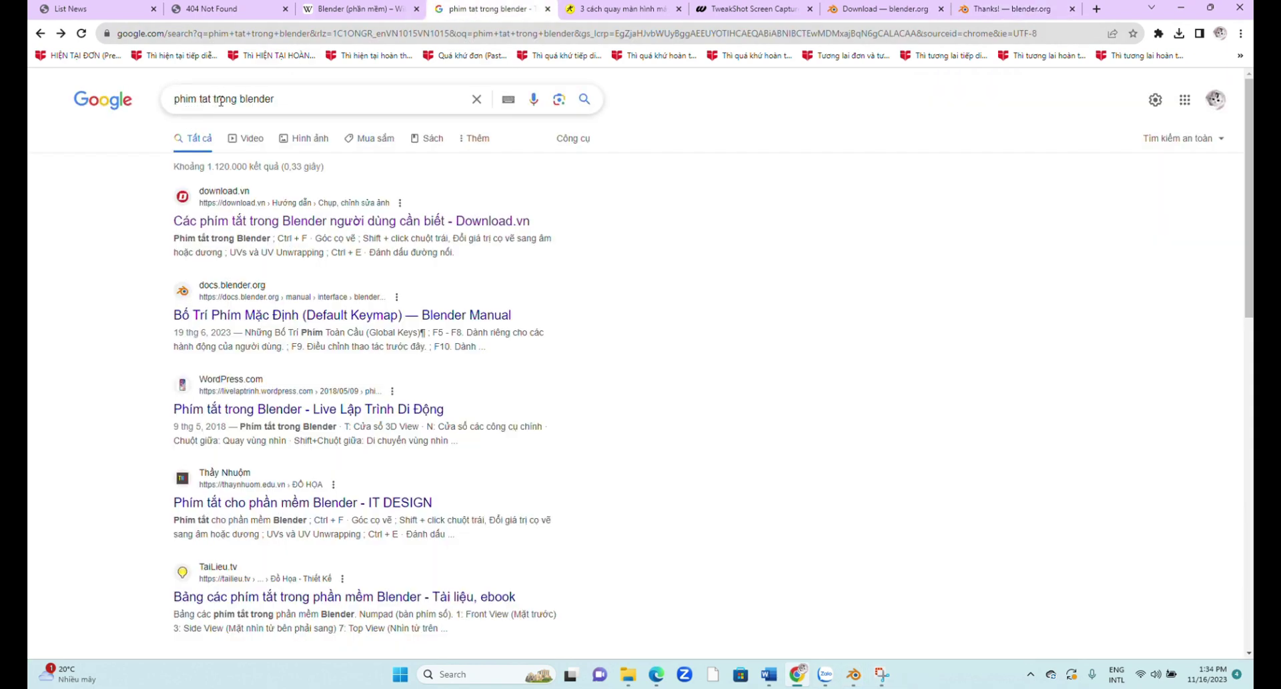
- Open the Download.vn 'Các phím tắt trong Blender' article, scroll through its shortcut tables, and return to the top
click(274, 225)
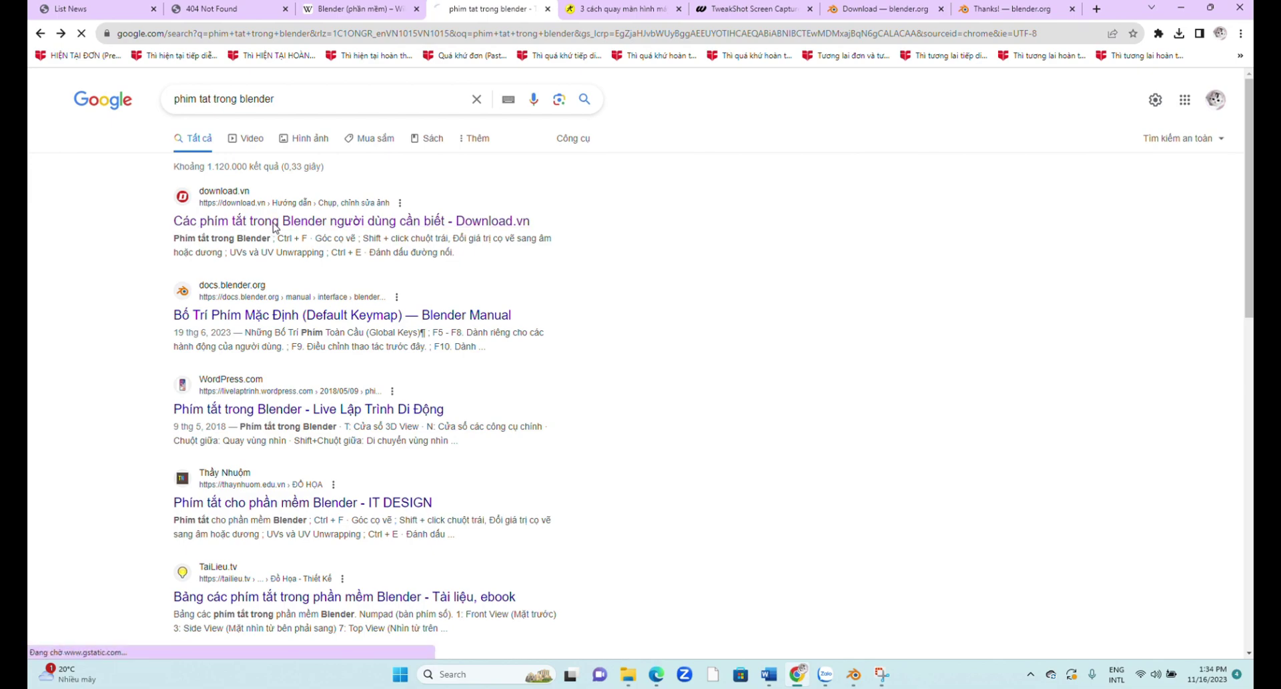
scroll(755, 520, down, 7)
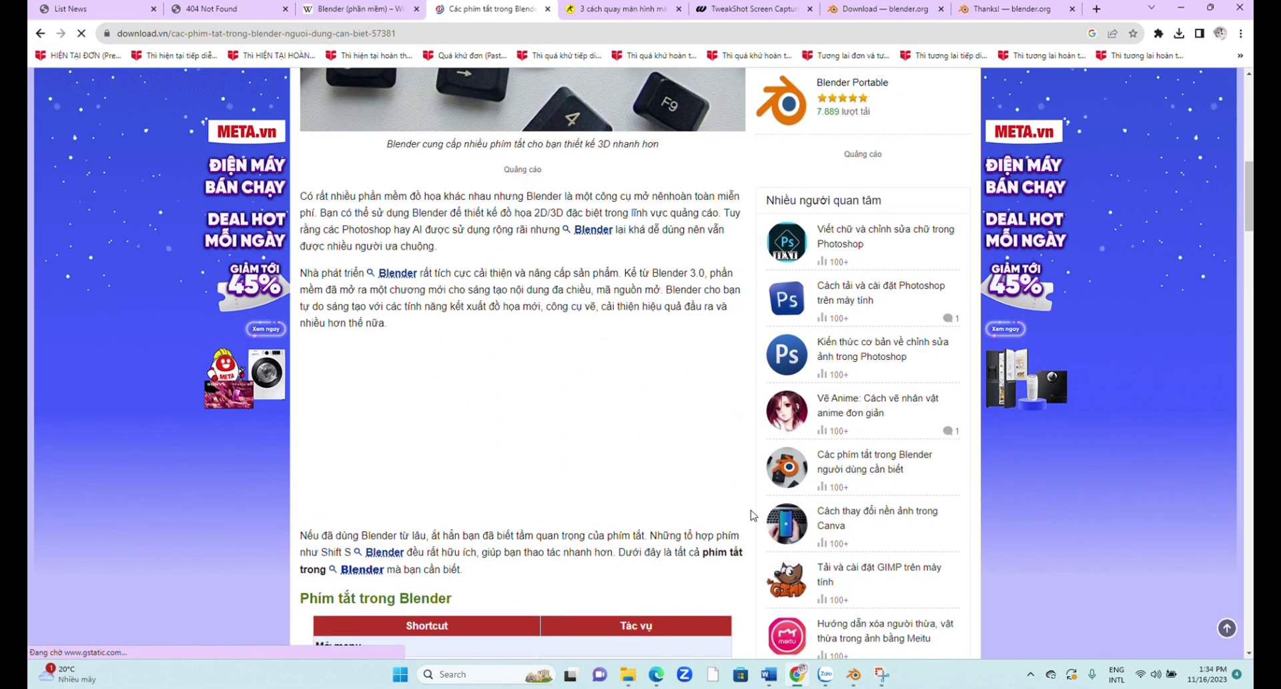
scroll(752, 515, down, 3)
scroll(658, 501, down, 3)
scroll(486, 501, down, 2)
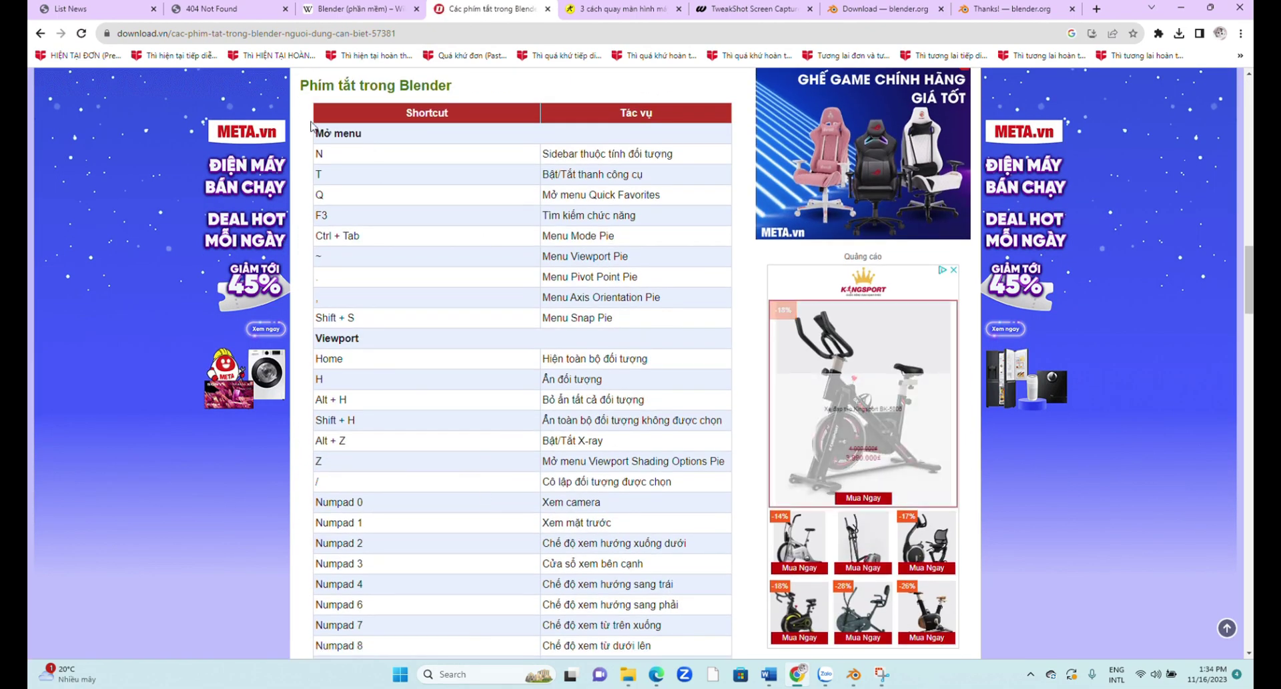
scroll(584, 524, down, 4)
scroll(603, 547, down, 3)
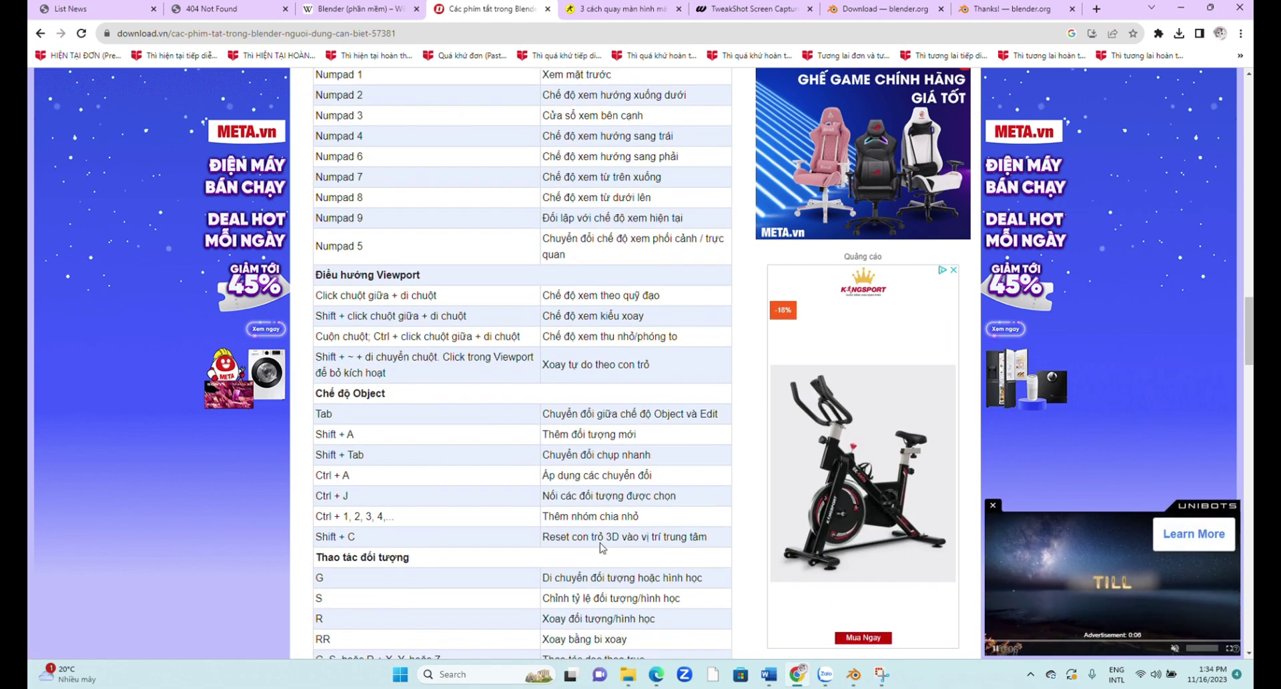
scroll(601, 549, down, 2)
scroll(601, 546, down, 3)
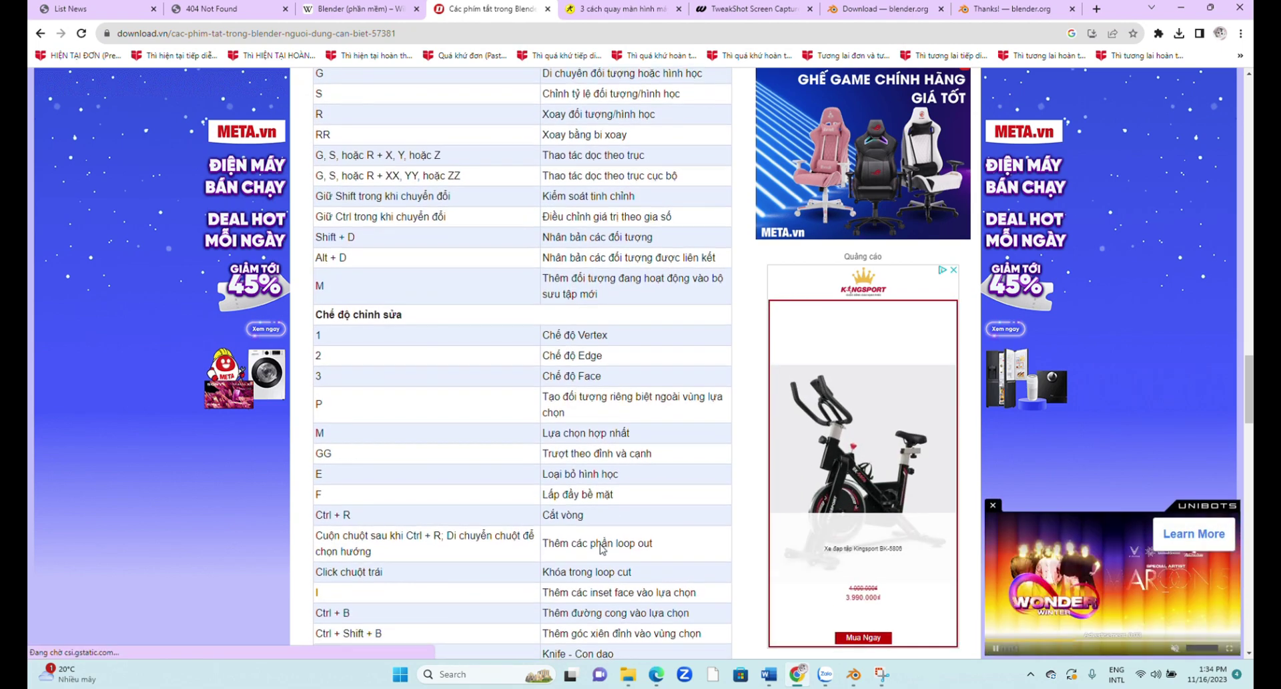
scroll(600, 543, down, 3)
scroll(601, 544, down, 1)
scroll(602, 546, down, 3)
scroll(602, 547, down, 3)
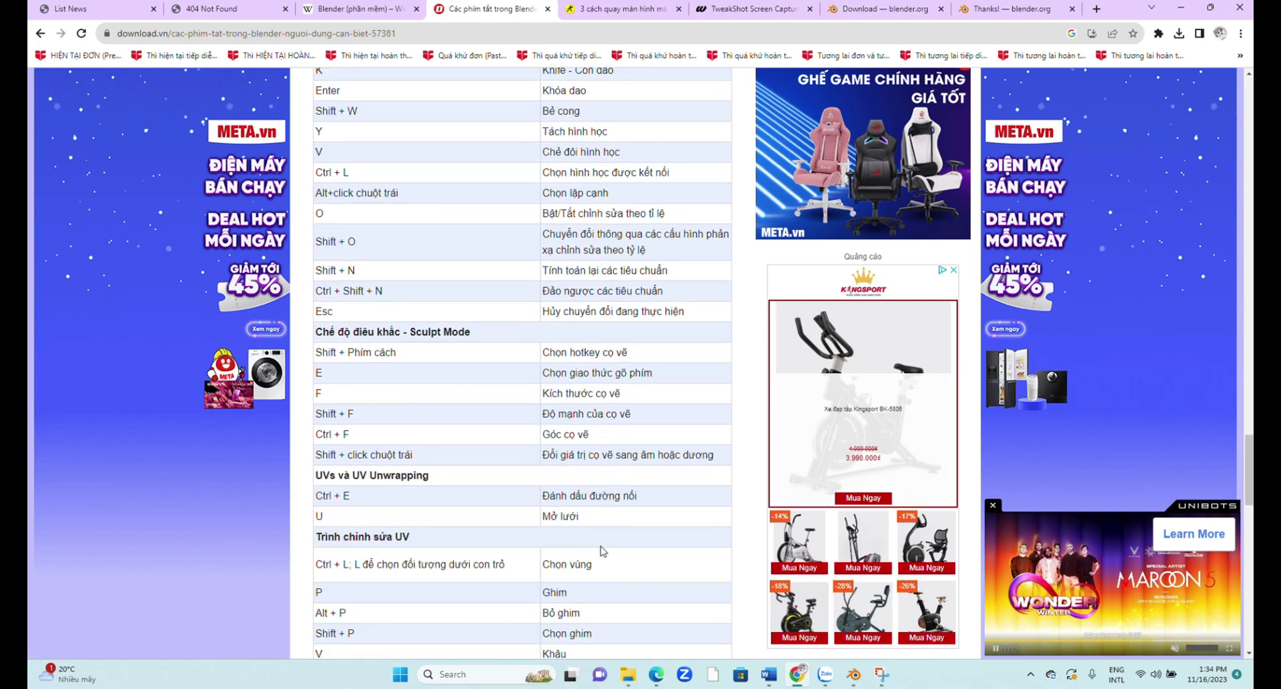
scroll(603, 549, down, 4)
scroll(603, 549, down, 1)
scroll(601, 550, up, 5)
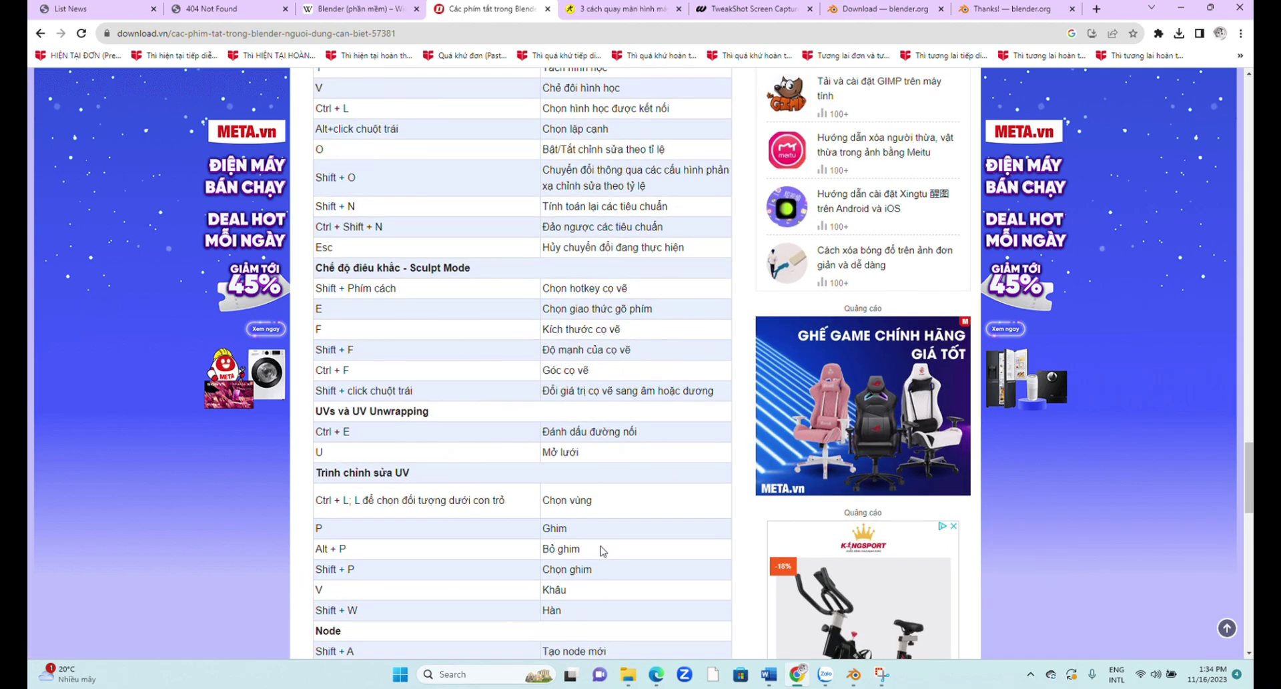
scroll(601, 550, up, 5)
scroll(602, 550, up, 5)
scroll(602, 550, up, 5)
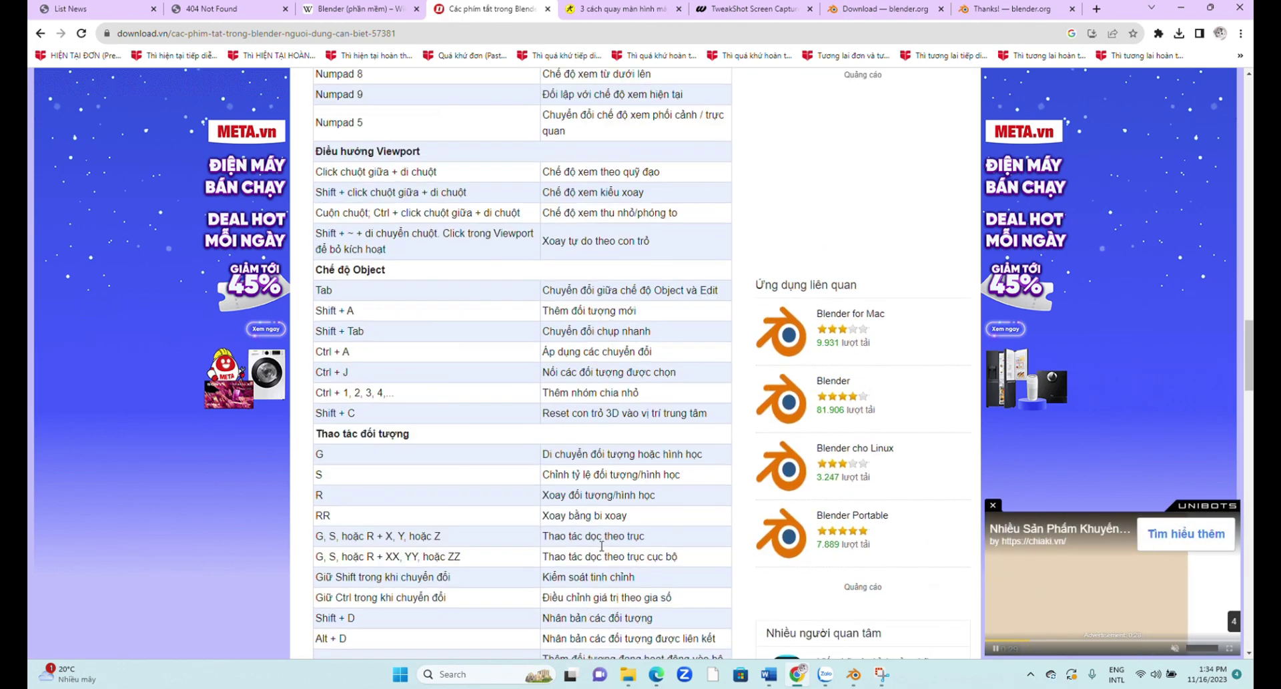
scroll(604, 548, up, 3)
scroll(604, 547, up, 2)
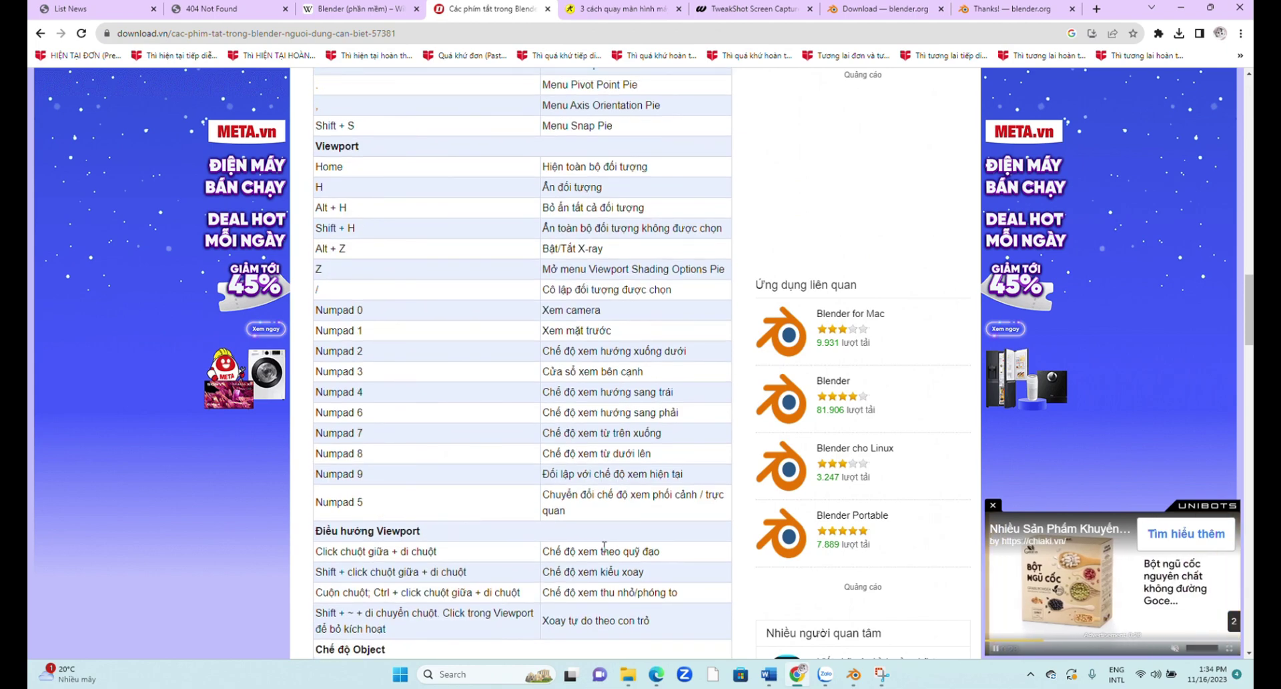
scroll(604, 546, up, 4)
scroll(605, 547, up, 4)
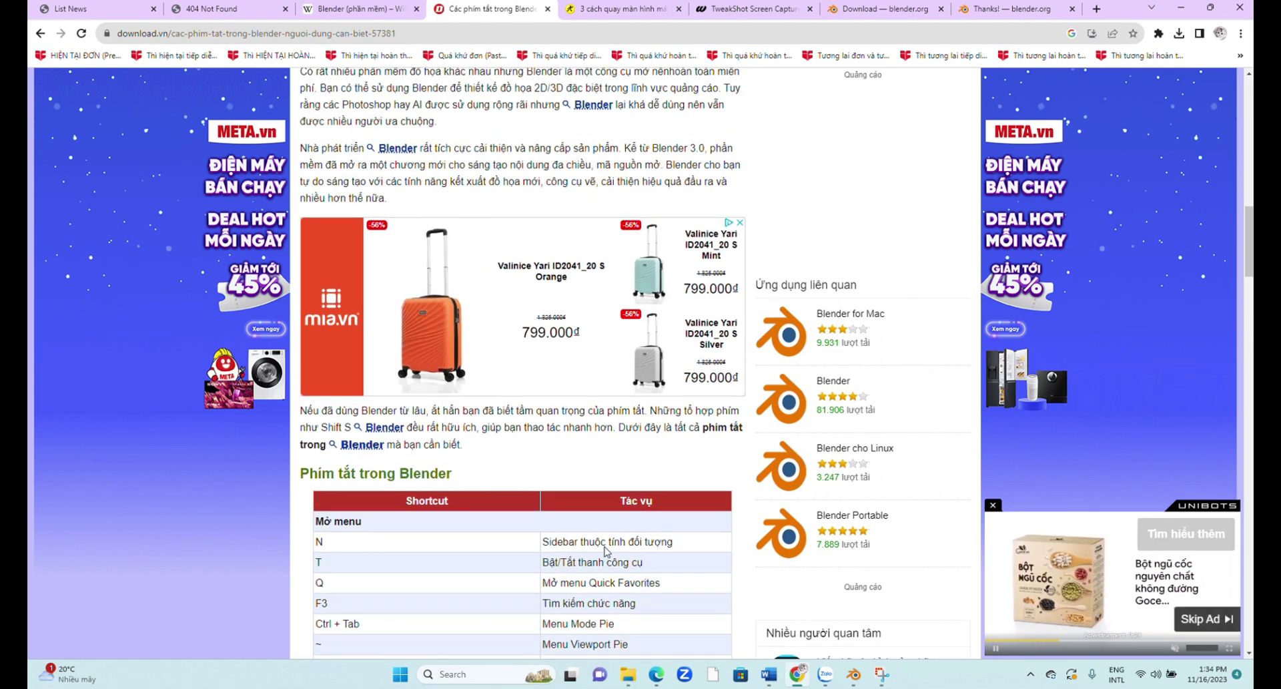
scroll(606, 550, up, 5)
scroll(606, 551, up, 4)
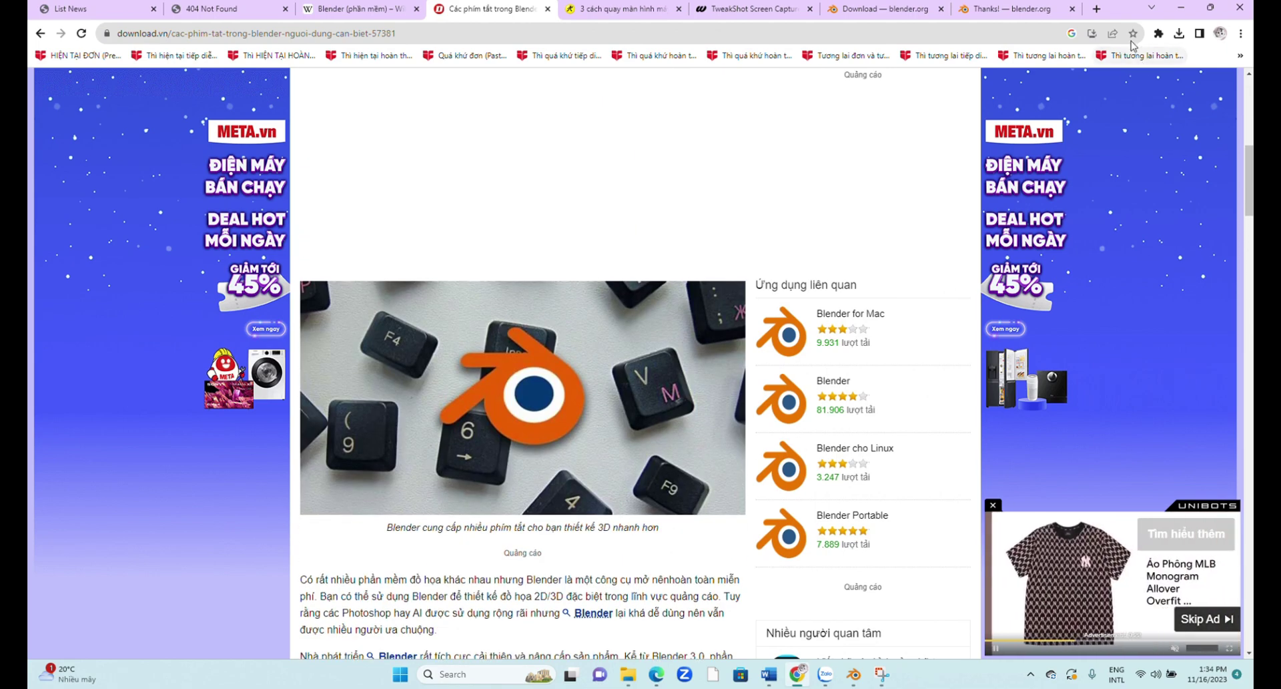